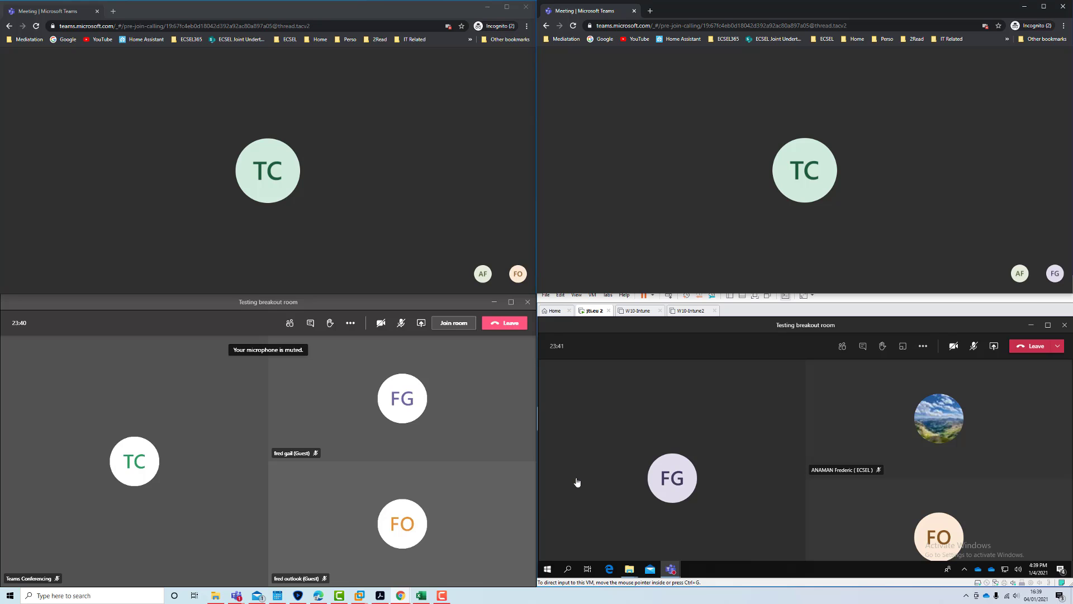
mouse_move(515, 181)
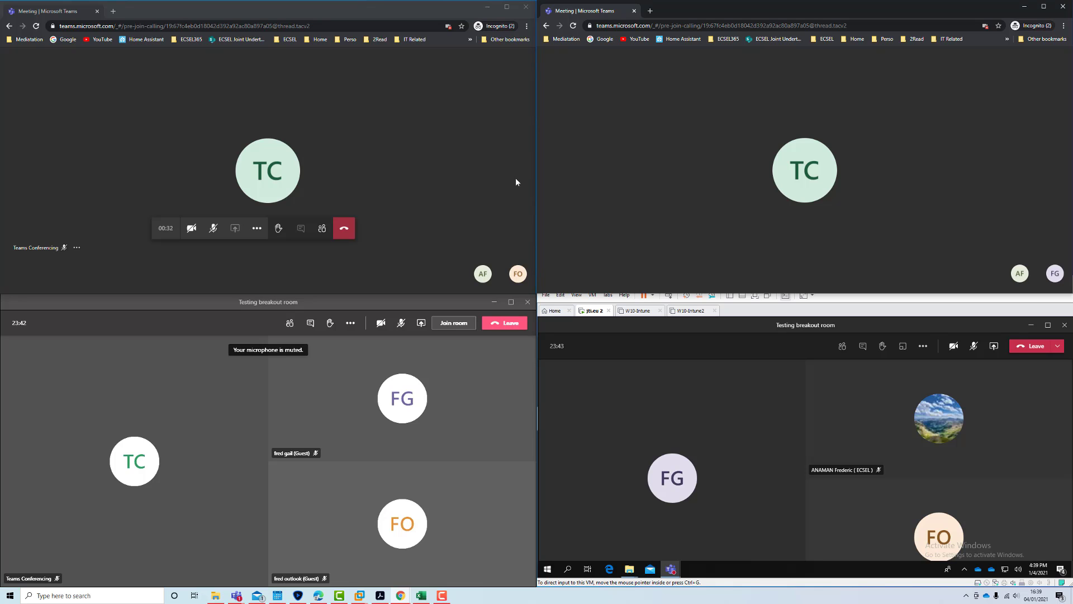
mouse_move(823, 122)
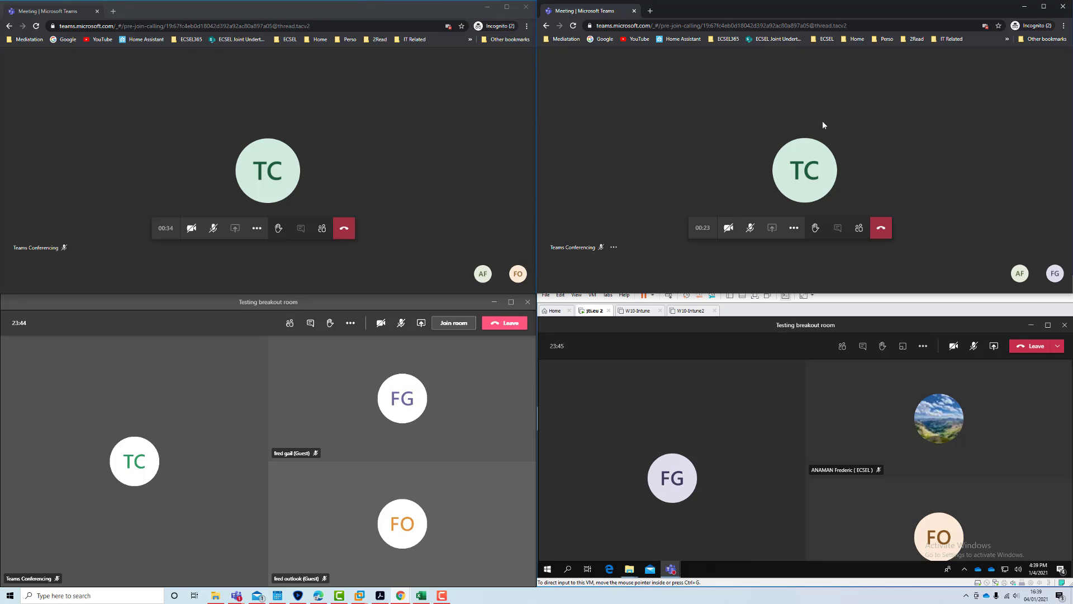
left_click(182, 104)
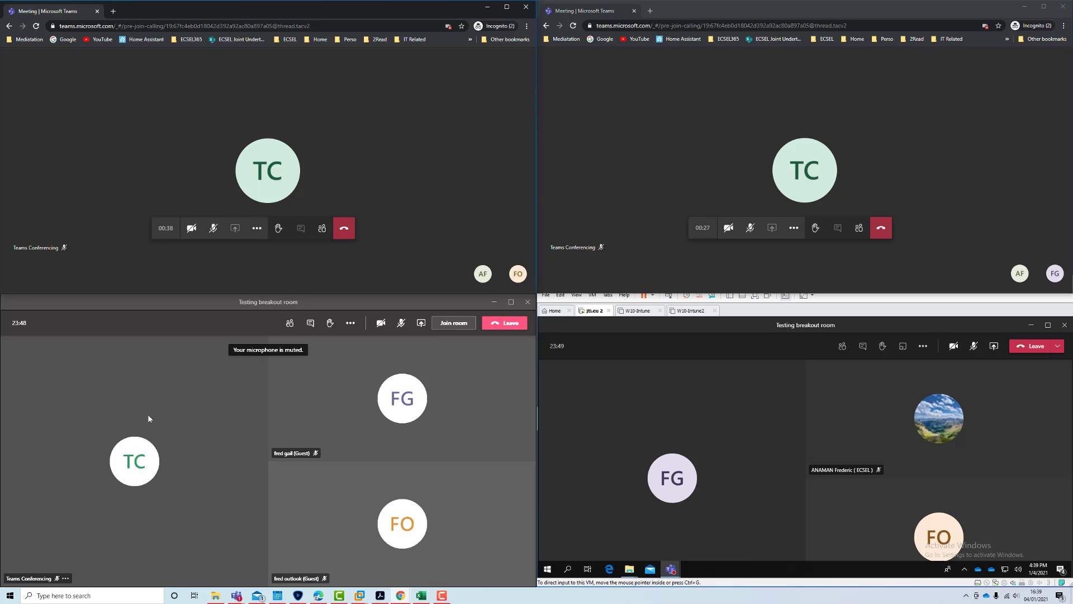
left_click(135, 407)
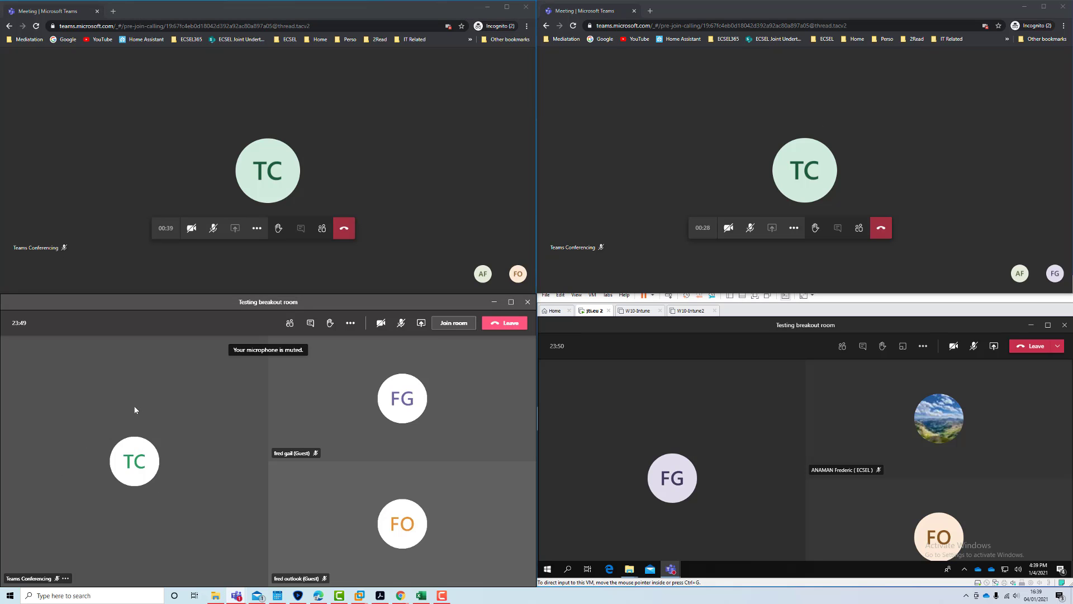
- Create 3 breakout rooms in the organizer's meeting window, with participants assigned manually
left_click(858, 311)
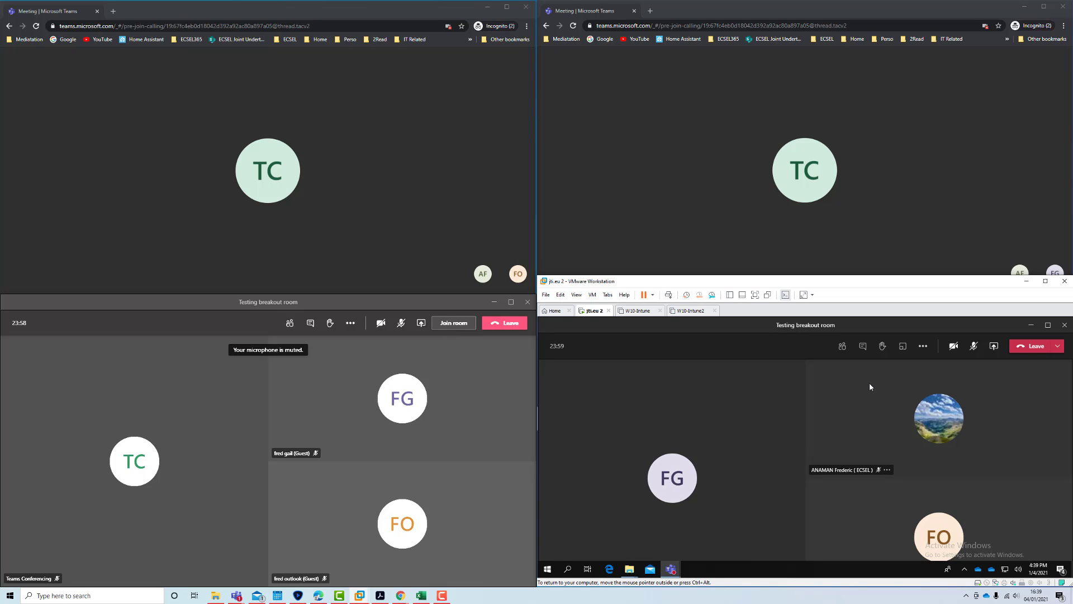
left_click(902, 351)
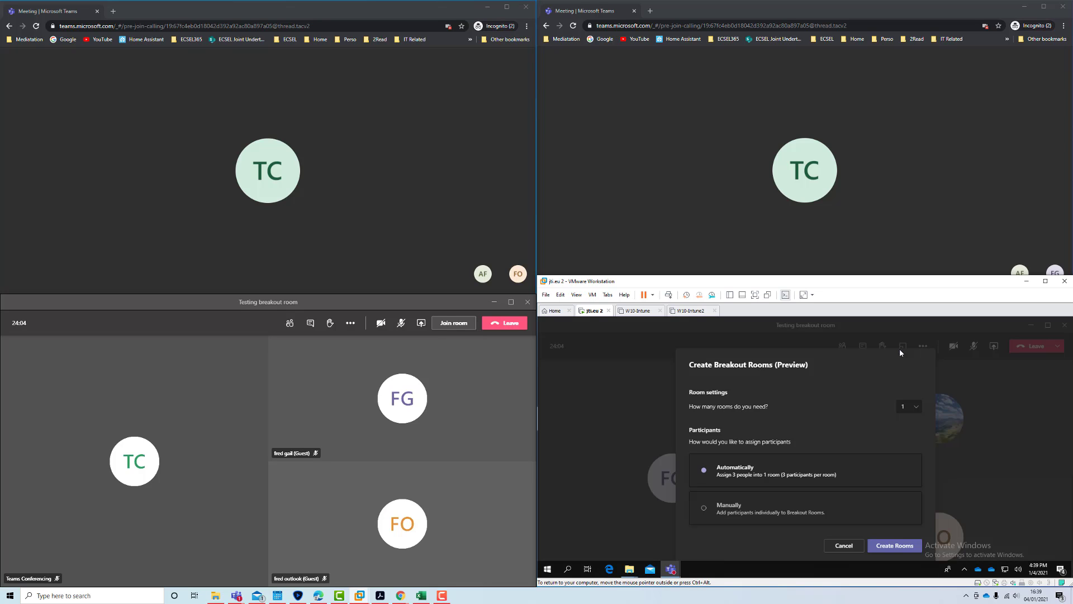
left_click(917, 411)
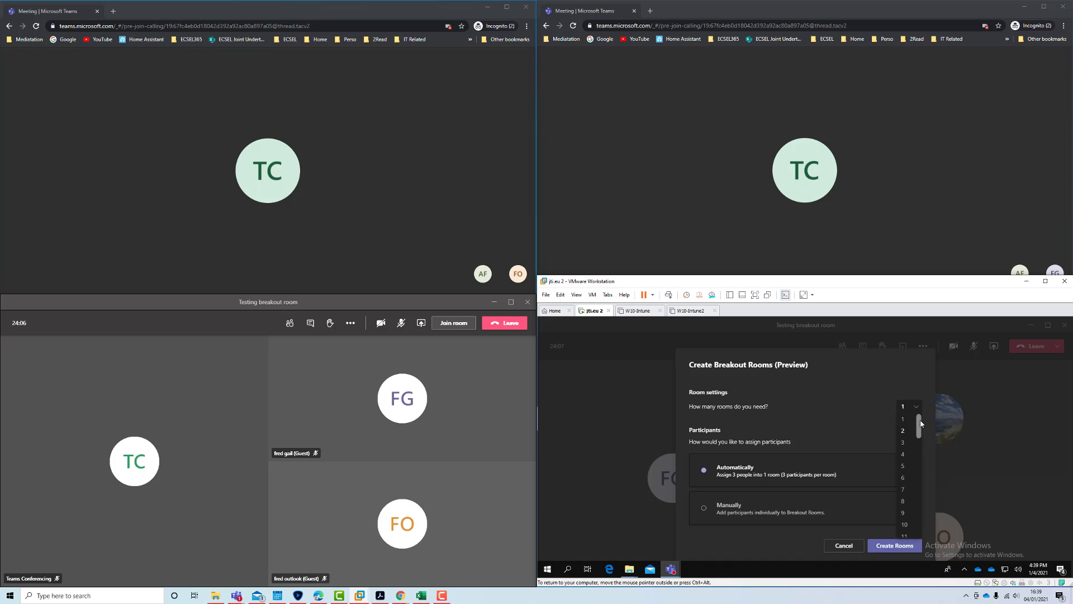
mouse_move(918, 425)
left_mouse_down()
mouse_move(916, 543)
mouse_move(926, 445)
left_mouse_up()
left_click(904, 444)
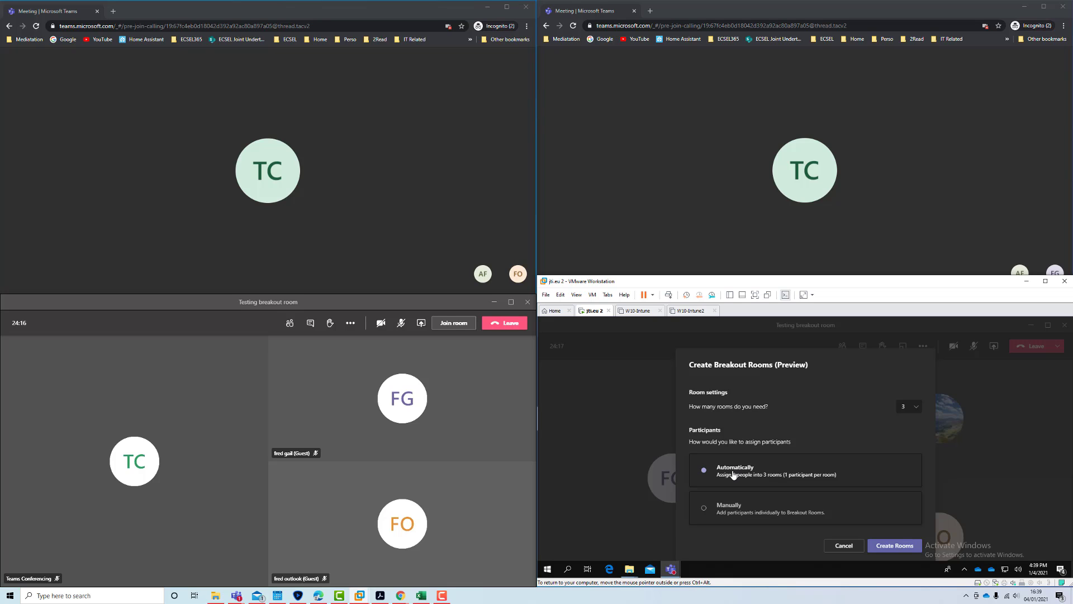
left_click(734, 514)
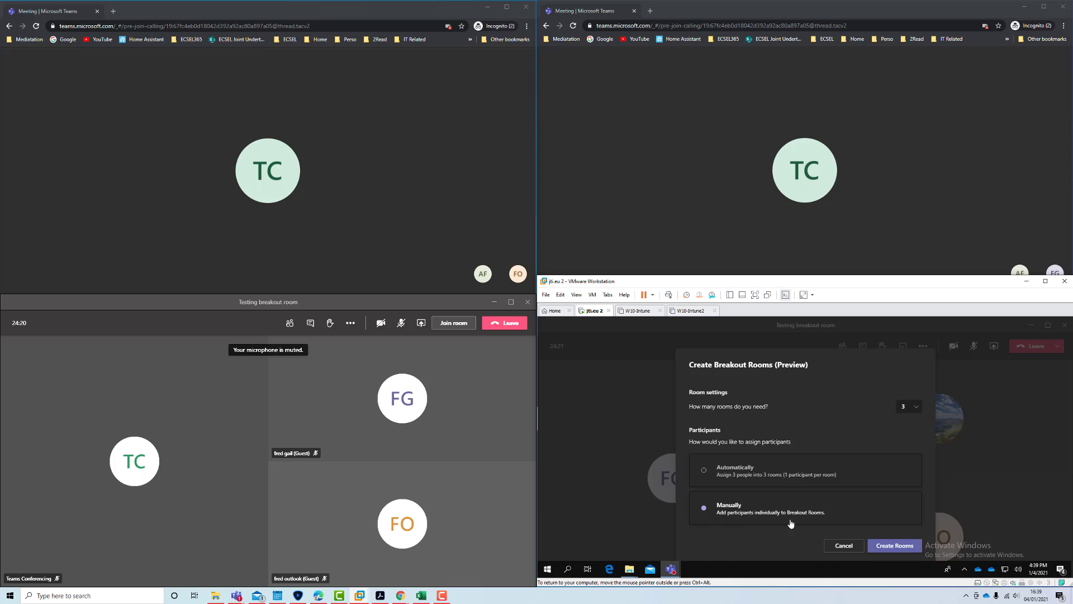
left_click(893, 546)
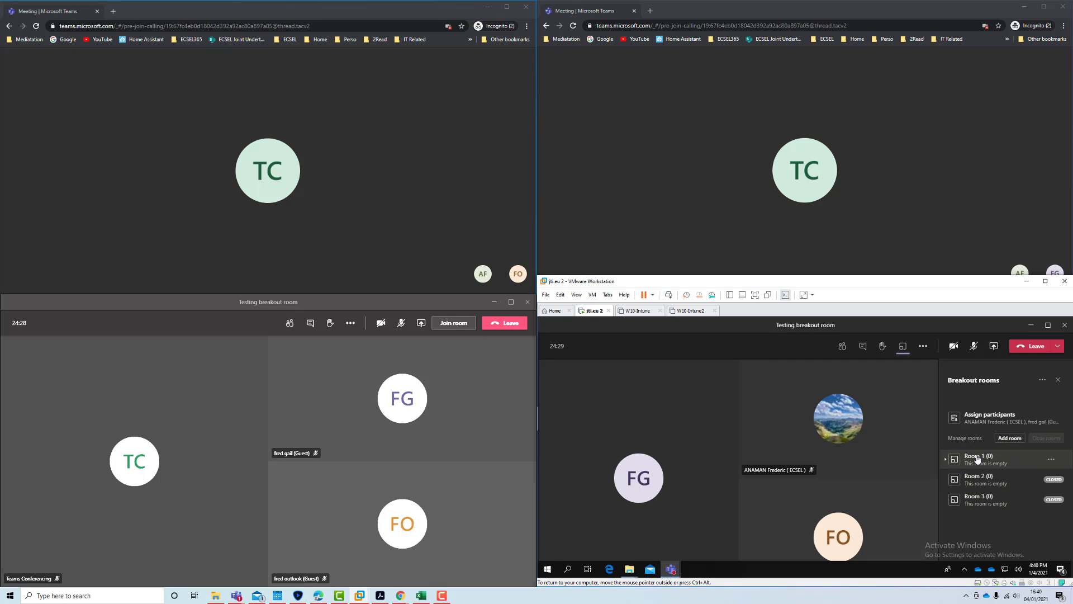
- Assign the two guest participants to Room 1 and start the breakout rooms
left_click(981, 420)
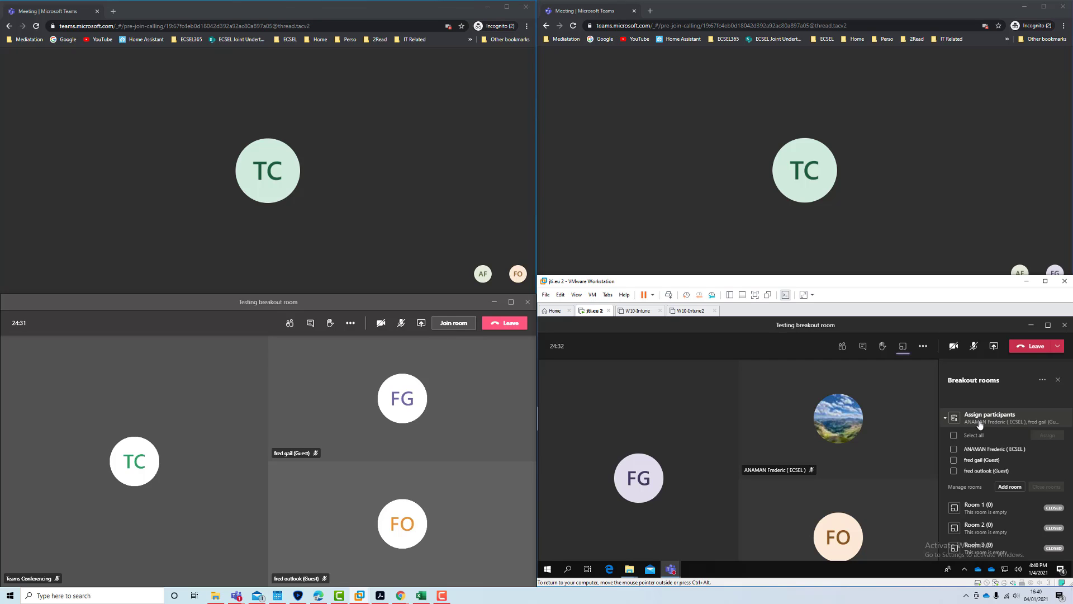
left_click(954, 471)
left_click(954, 461)
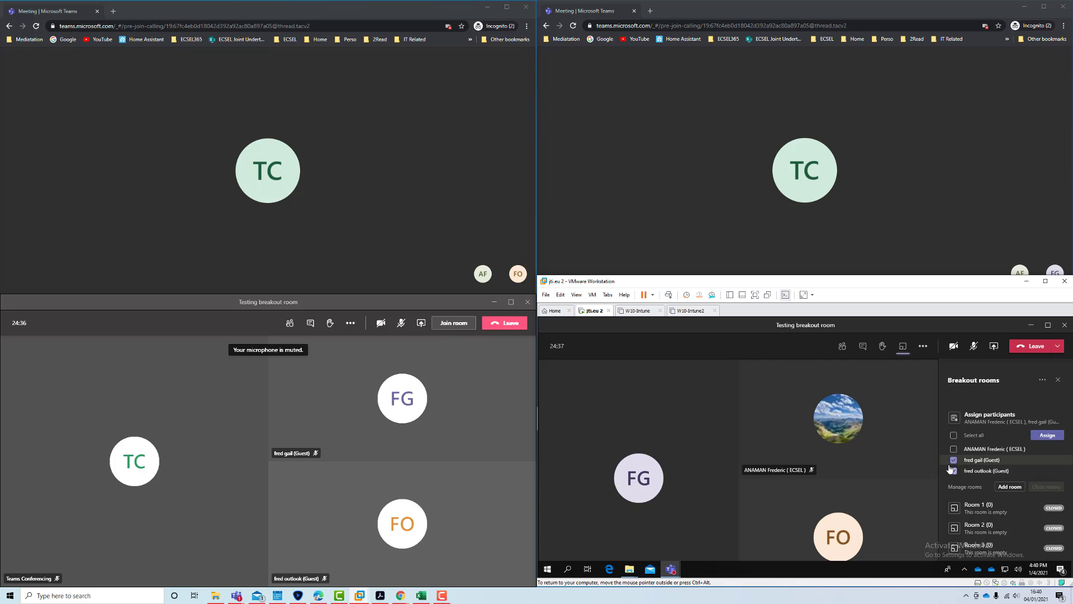
left_click(1046, 435)
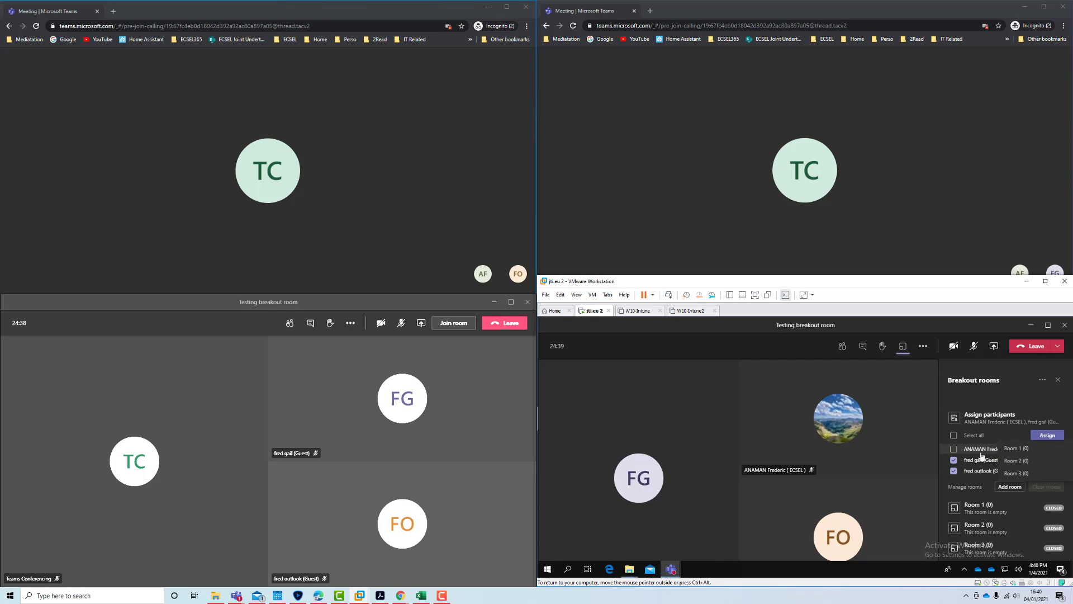
left_click(1020, 448)
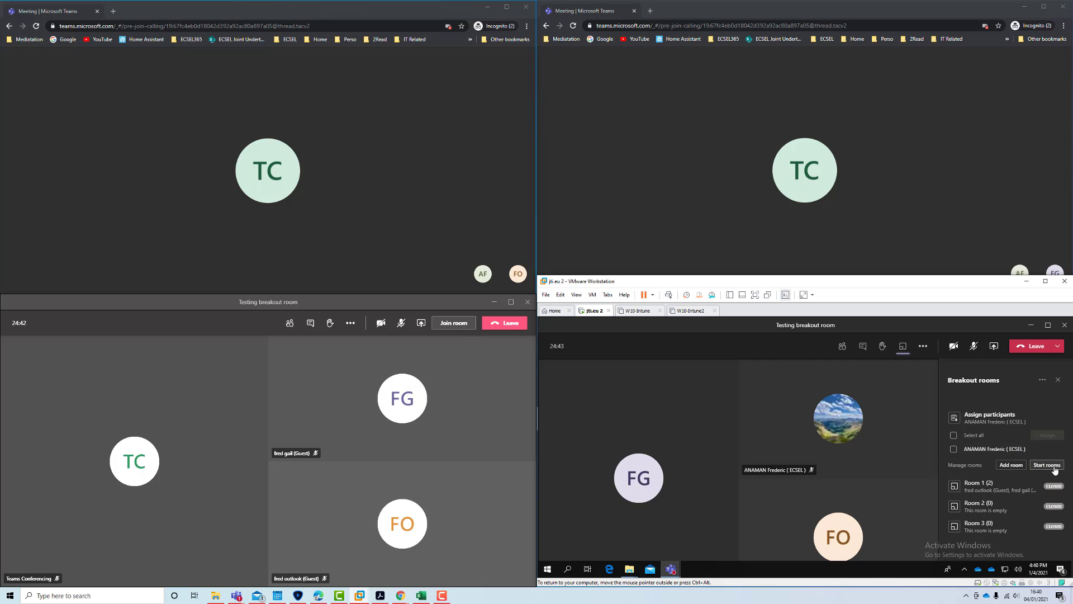
left_click(1048, 466)
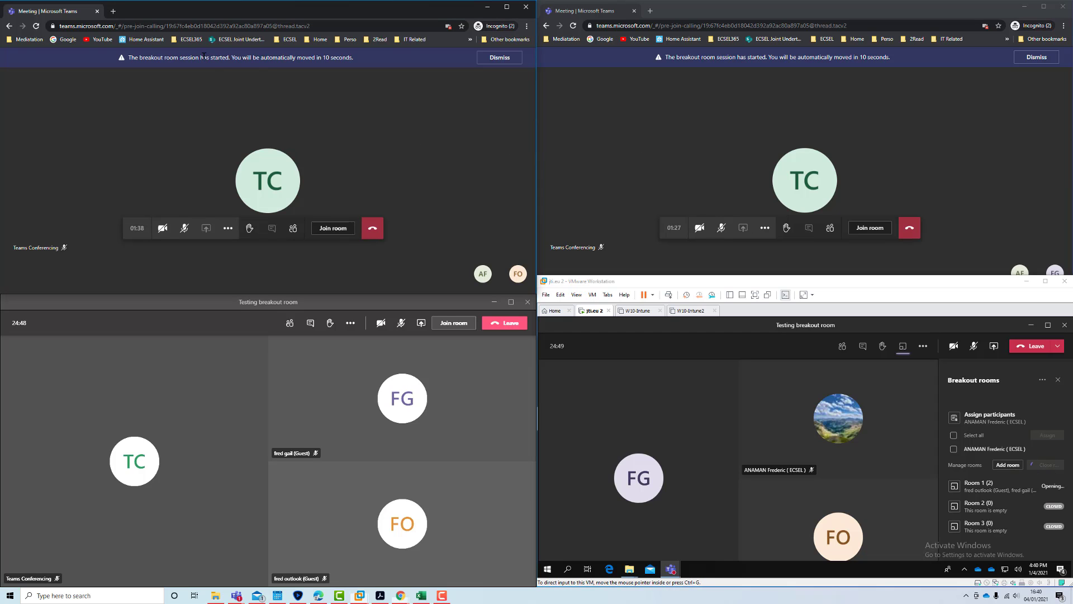
- Show the list of people in the breakout room from a guest's meeting window
triple_click(203, 57)
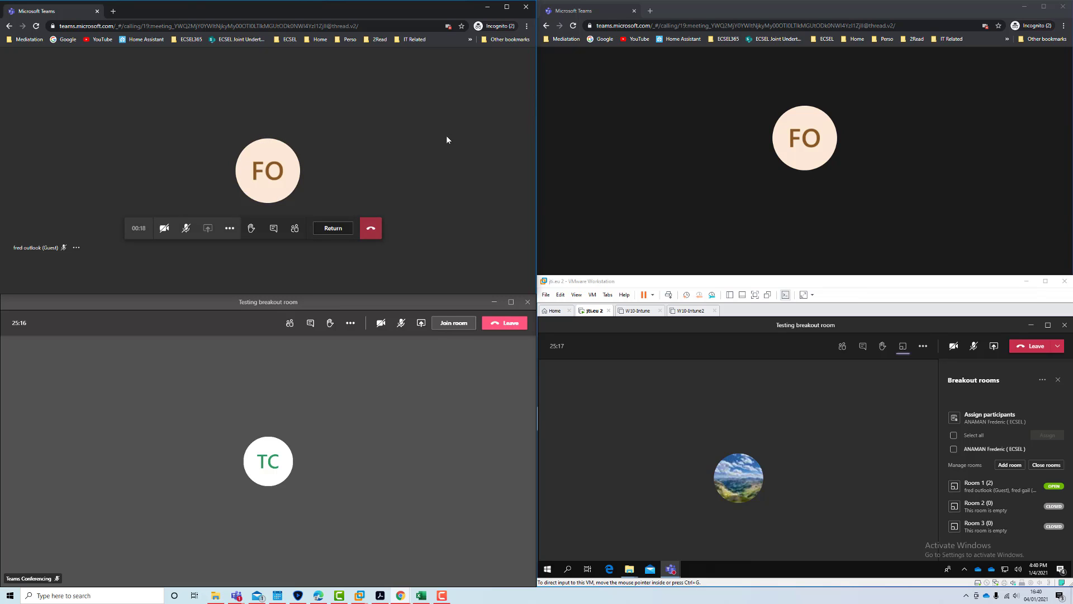
left_click(741, 144)
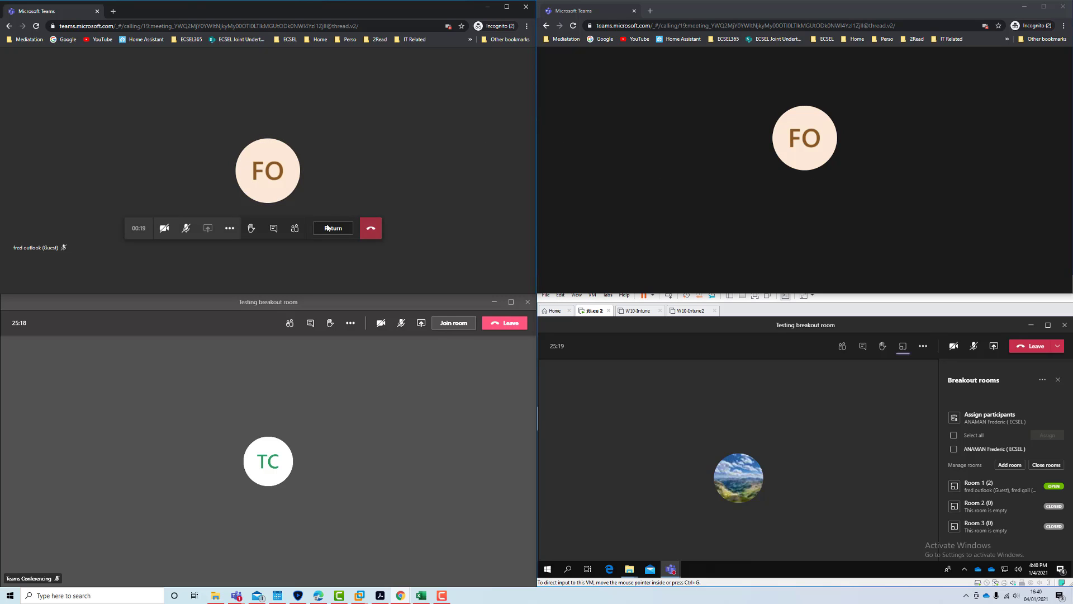
left_click(295, 229)
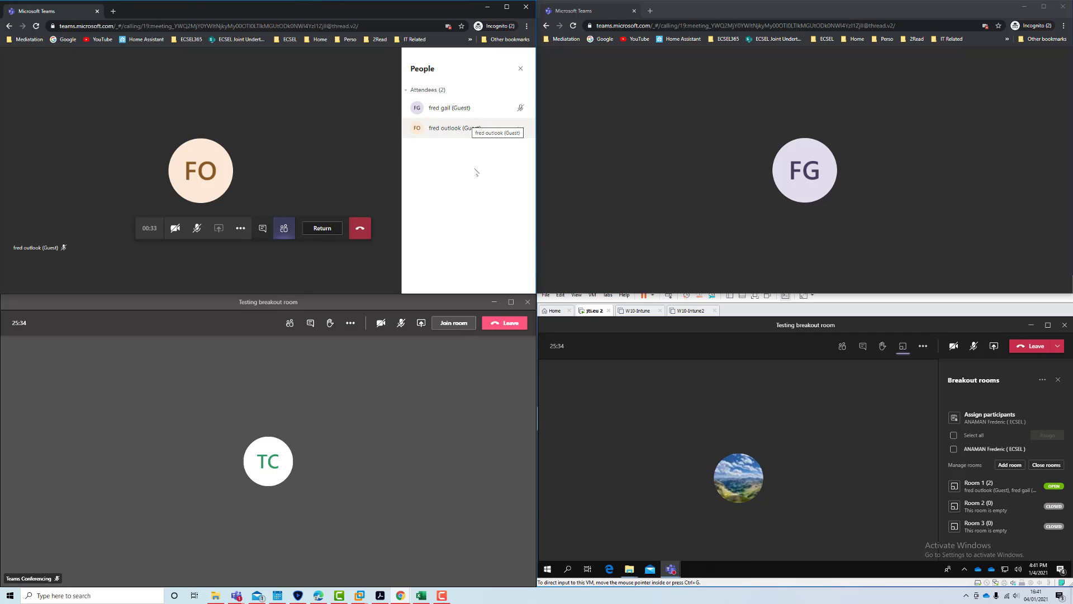
- Assign the remaining participant to Room 1 and fit that participant's Room 1 window into the free quarter of the screen
left_click(953, 449)
left_click(1044, 437)
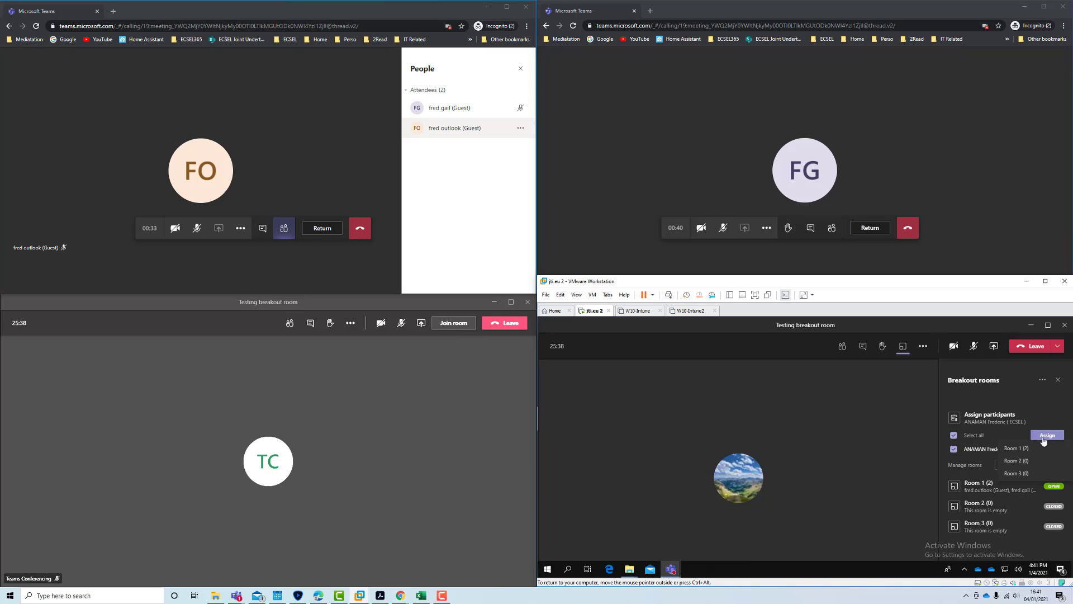
left_click(1030, 449)
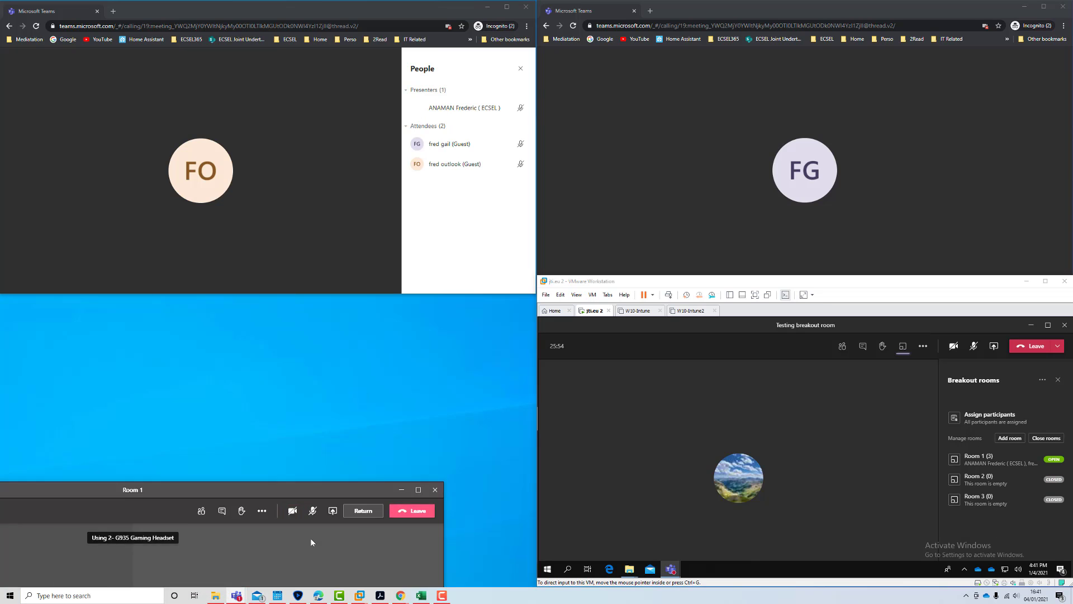
left_click_drag(2, 579, 1, 580)
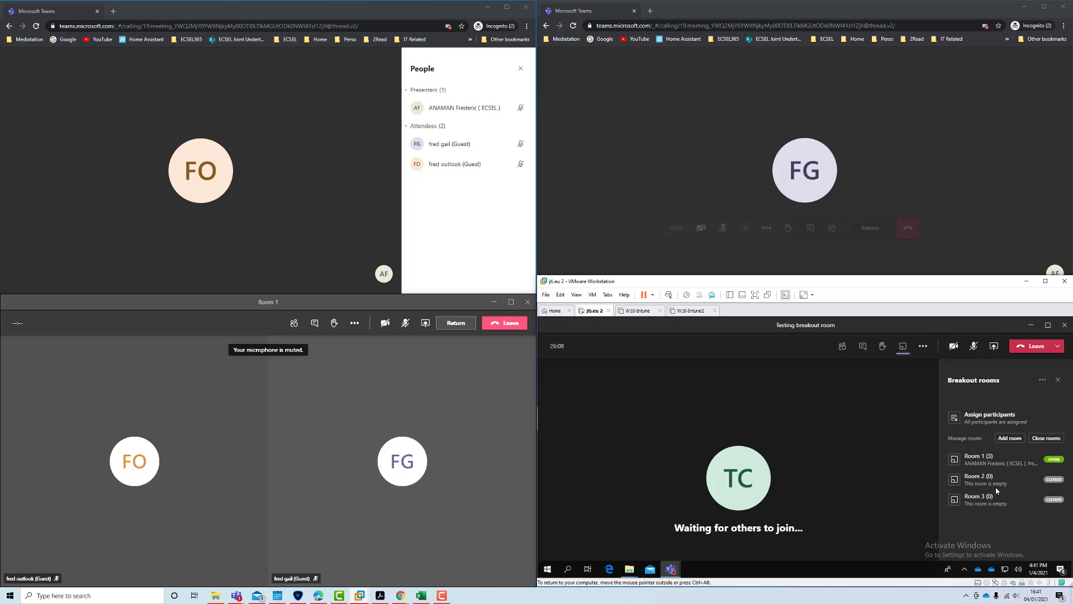
- Display the management options available for Room 1 in the organizer's breakout rooms list
mouse_move(1050, 462)
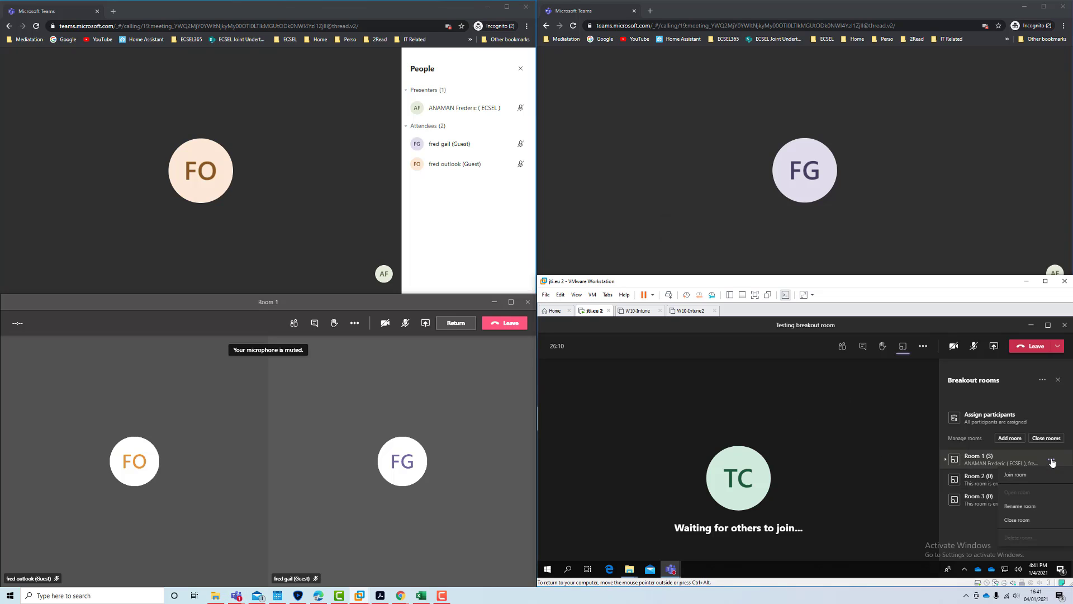
left_click(1051, 462)
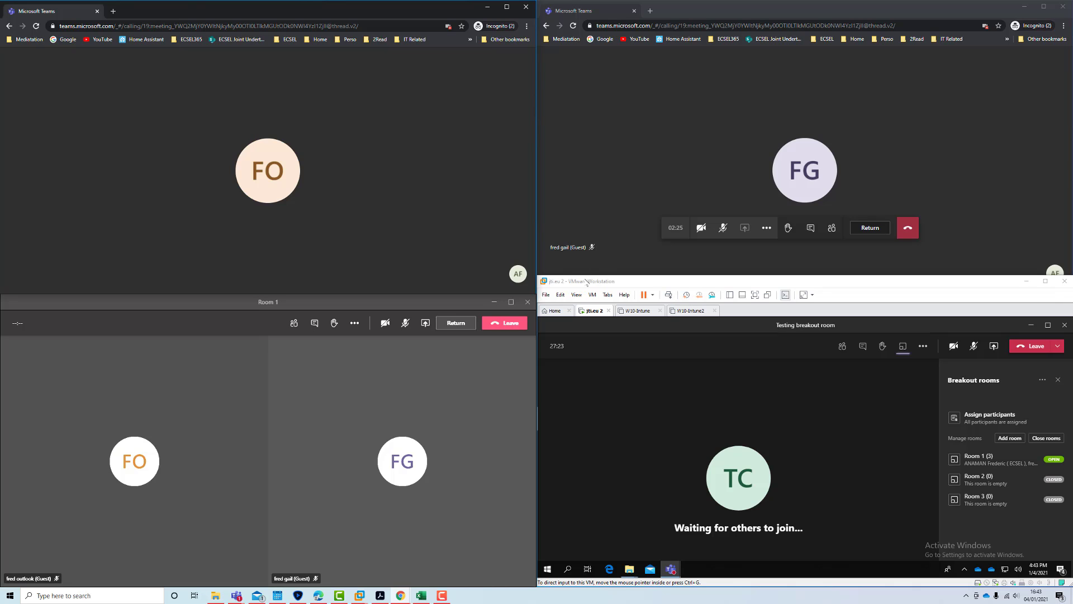
- Return the non-guest participant from Room 1 to the main meeting and fit the meeting window into the free quarter of the screen
left_click(477, 398)
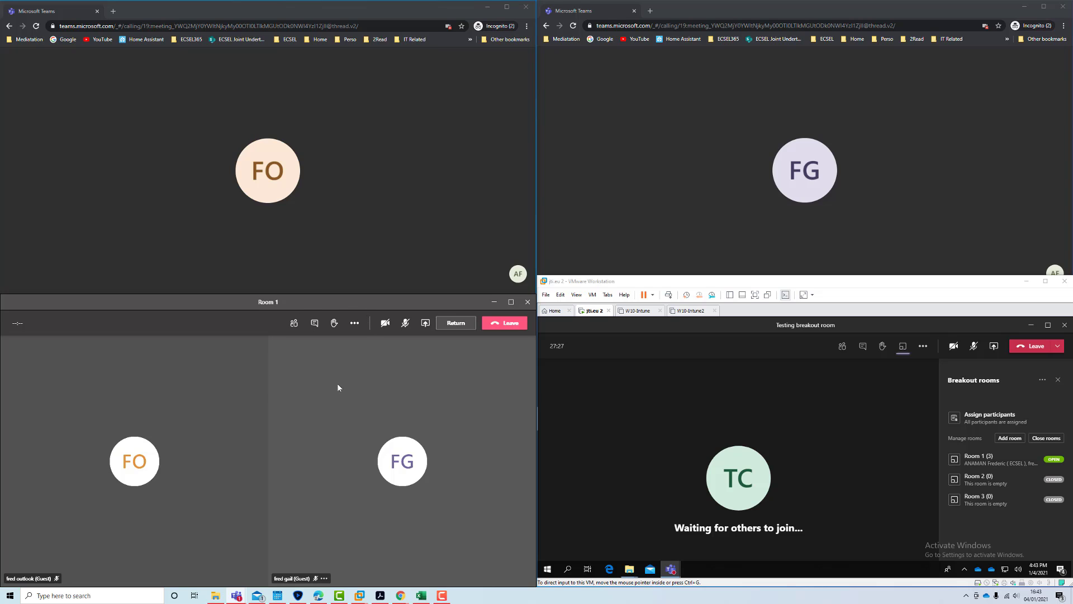
left_click(456, 323)
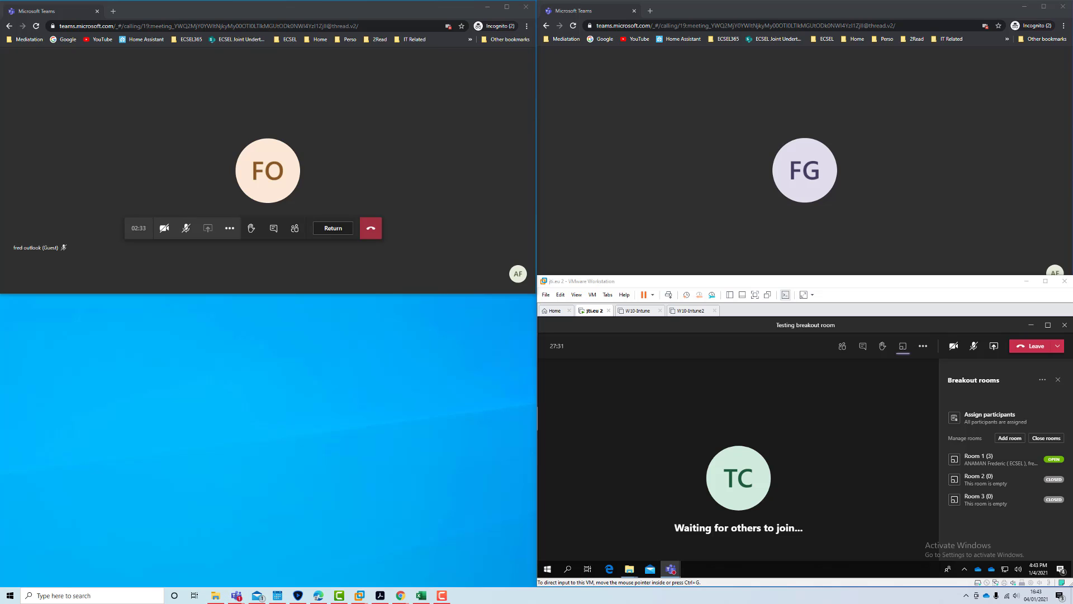
left_click_drag(0, 176, 2, 590)
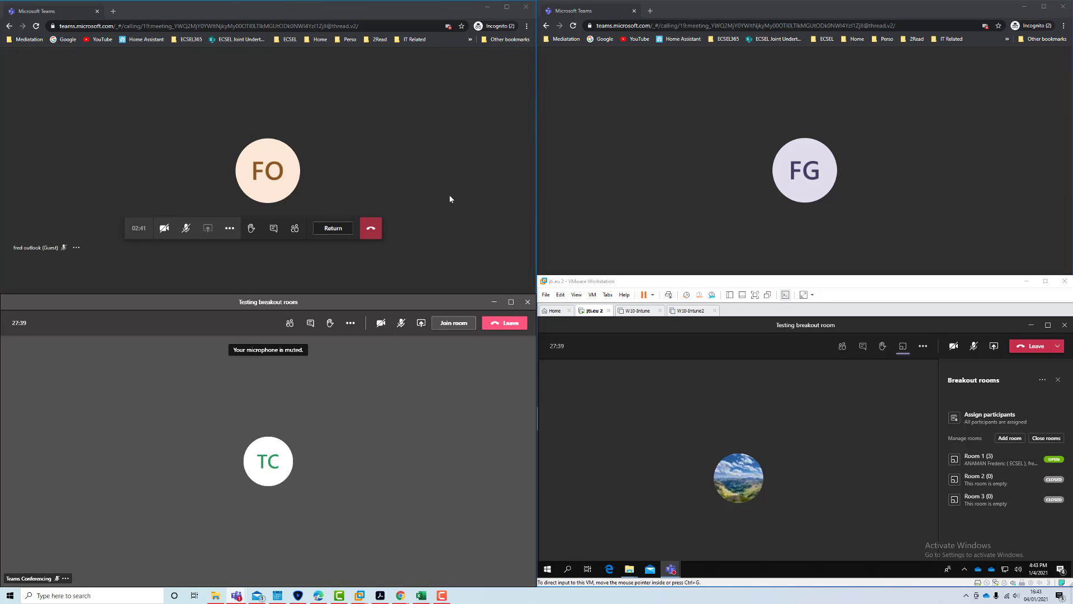
left_click(659, 154)
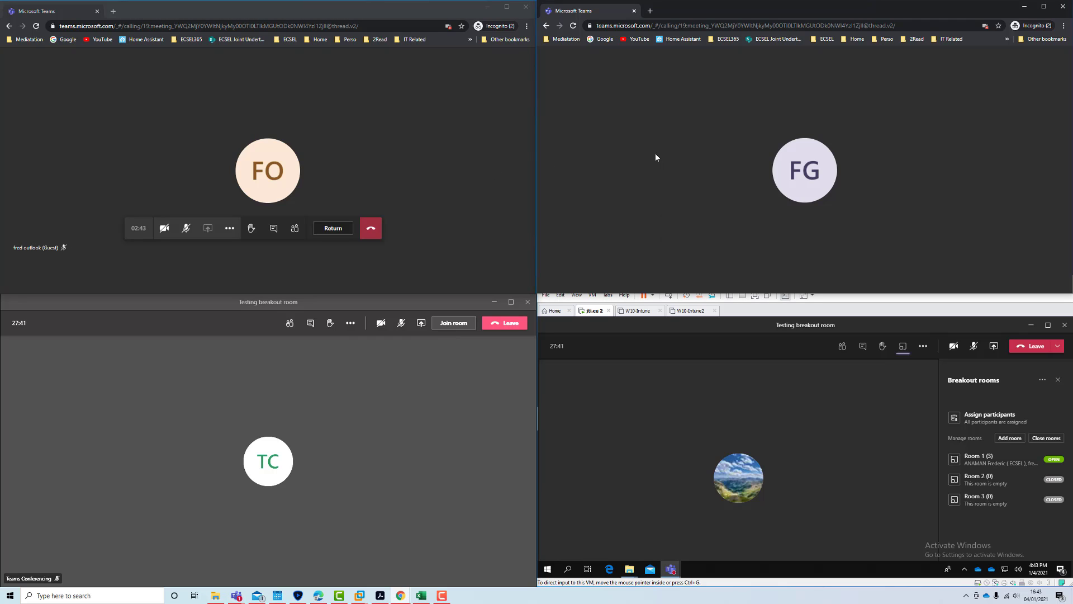
mouse_move(655, 148)
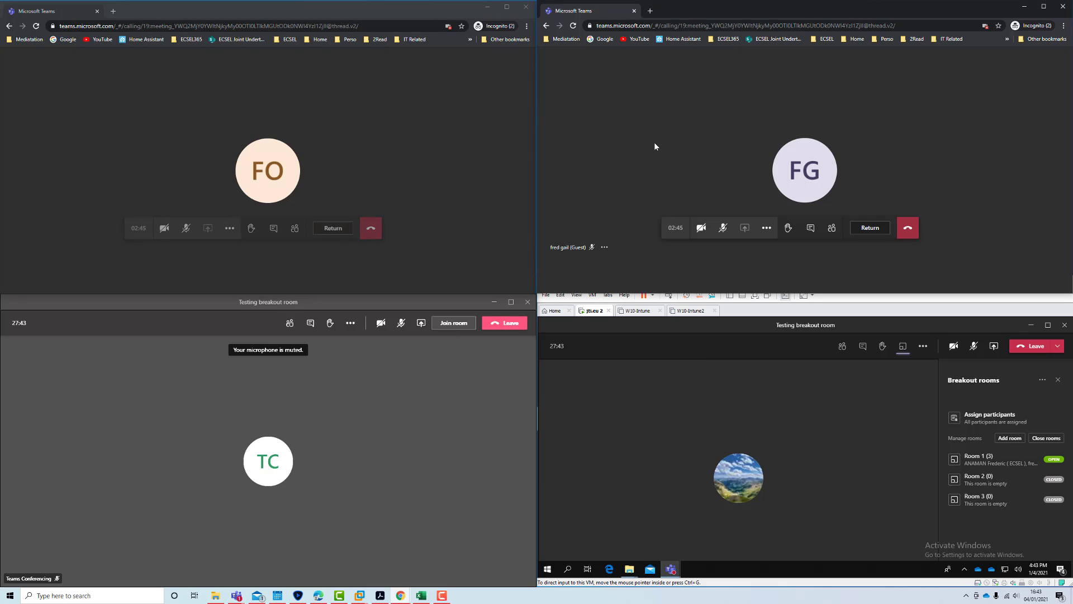
mouse_move(476, 119)
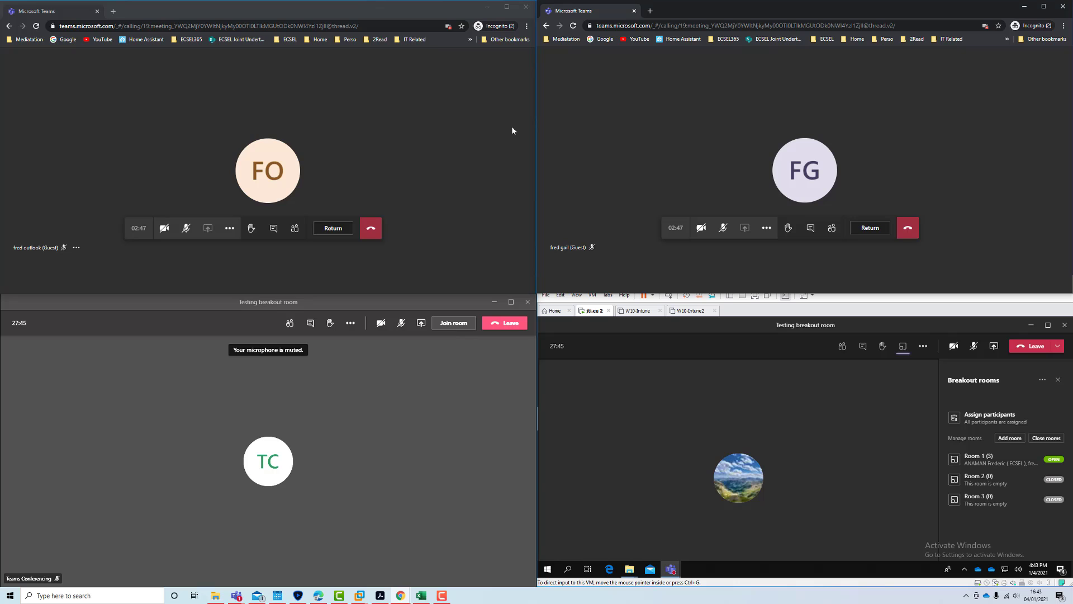
- Close Room 1 from the organizer's breakout rooms list
left_click(1062, 463)
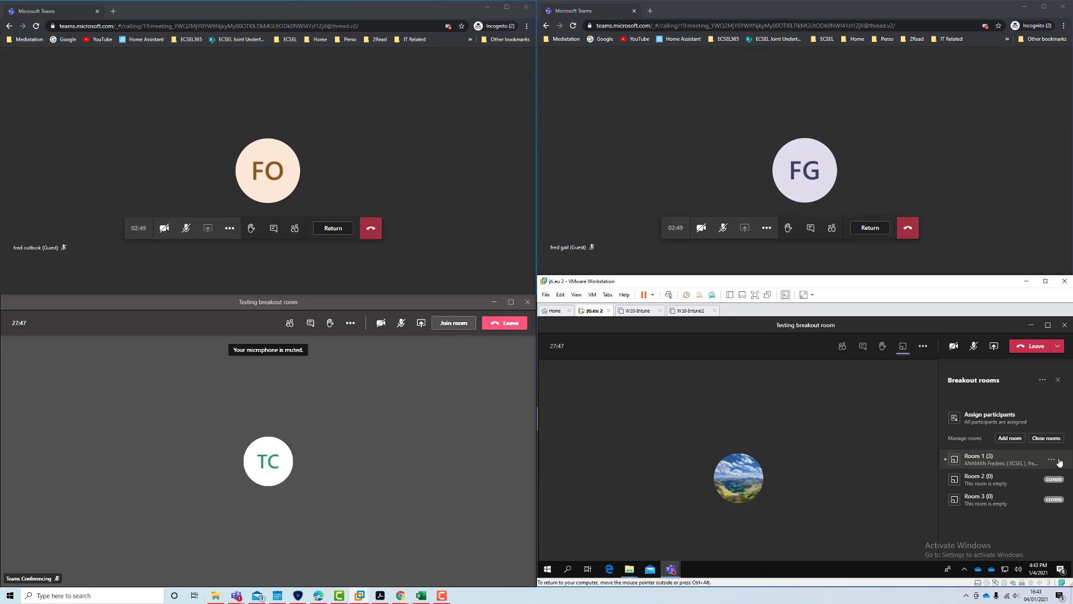
left_click(1052, 461)
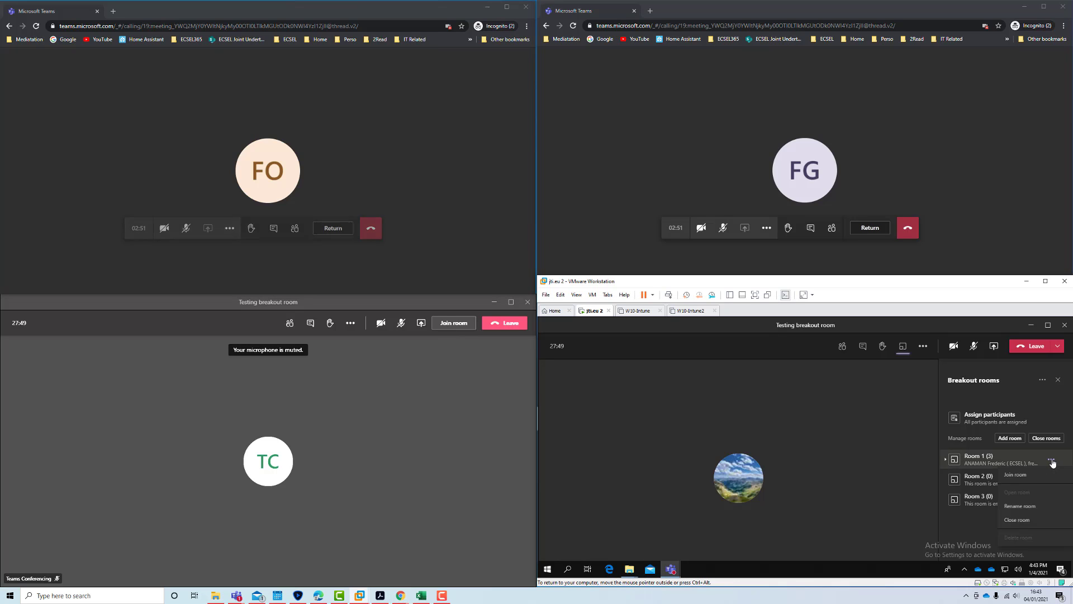
left_click(1037, 520)
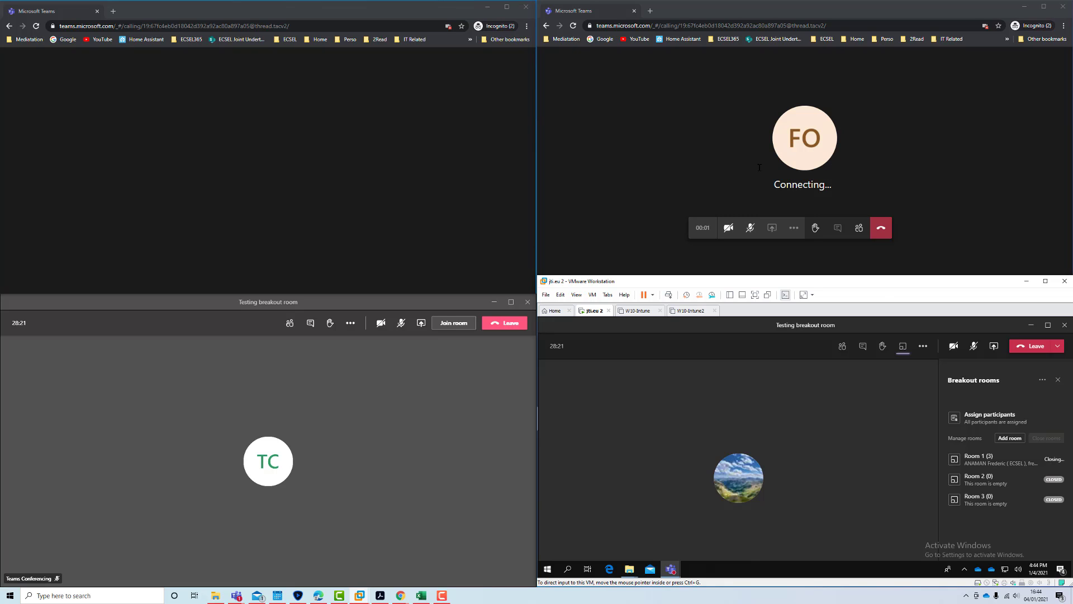
- Show the main meeting's participant list in the organizer's window to check who is in the meeting
left_click(842, 349)
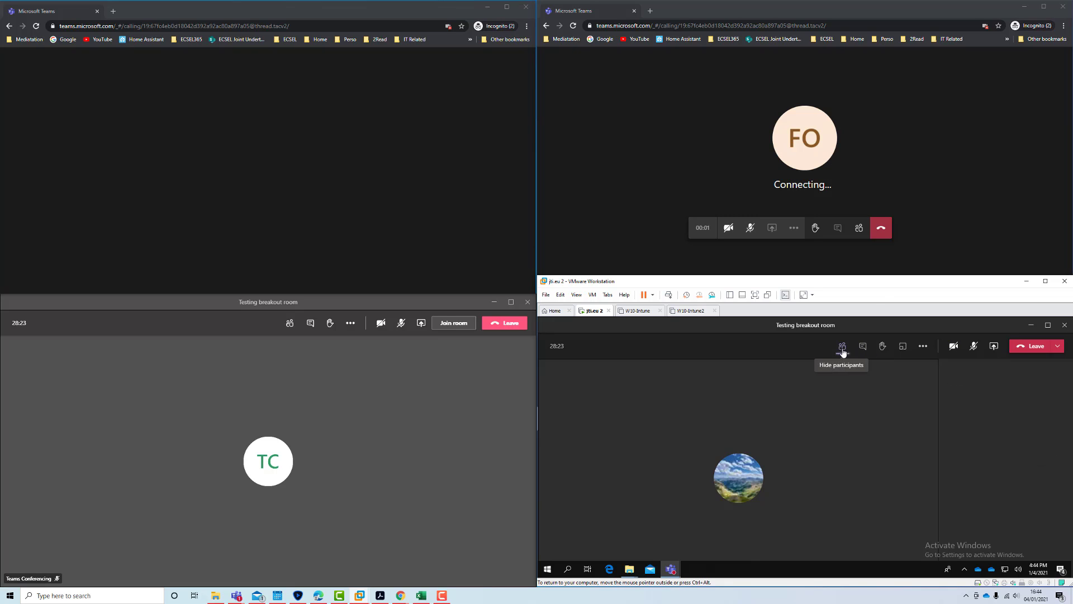
left_click(462, 170)
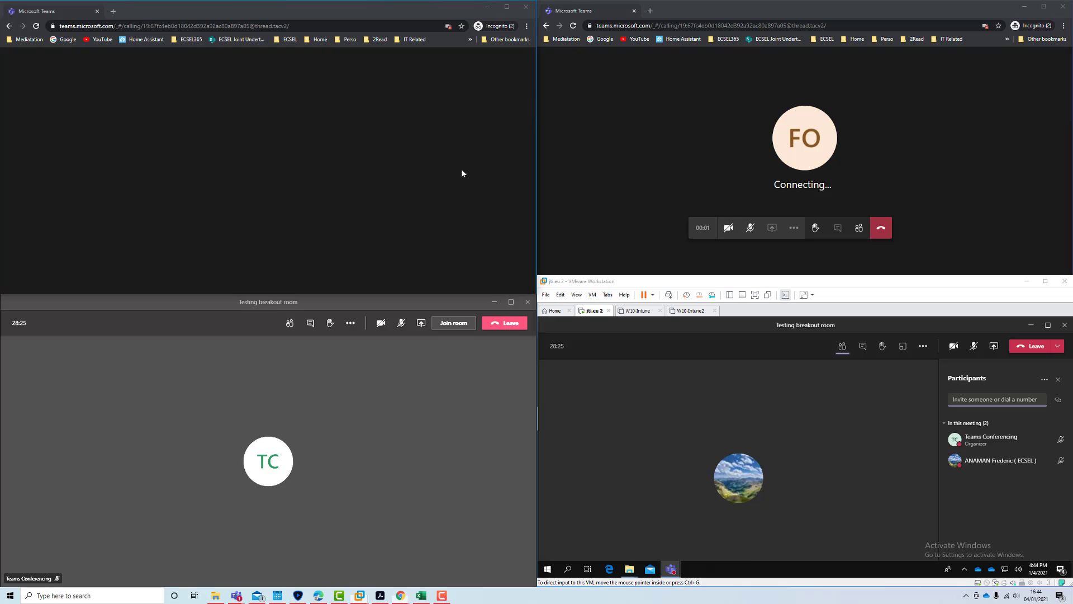